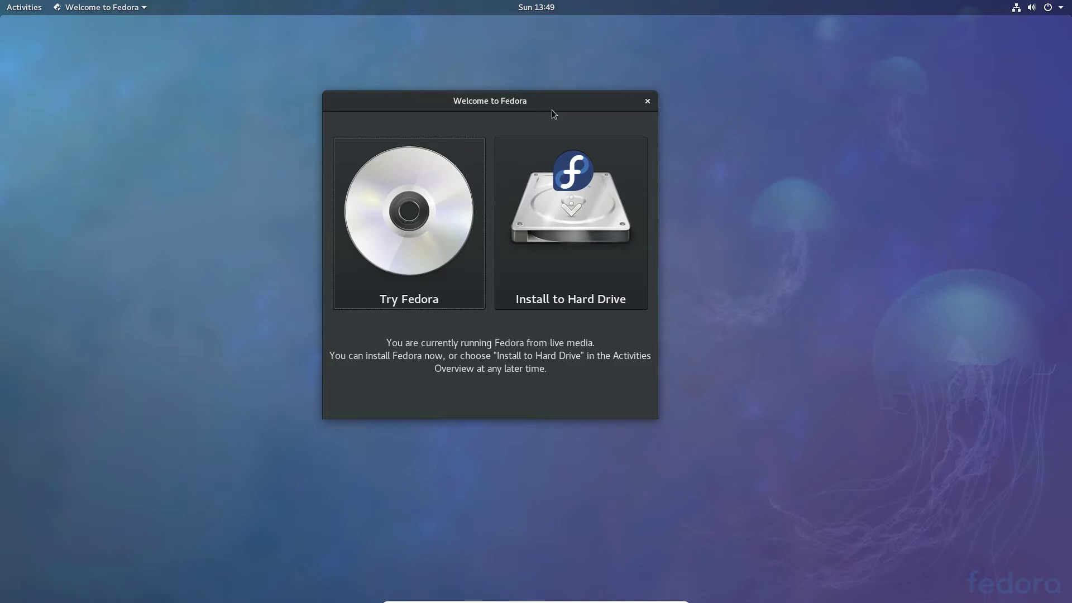
Step: Move the Welcome to Fedora window aside, then launch Install to Hard Drive
left_click_drag(565, 101, 603, 79)
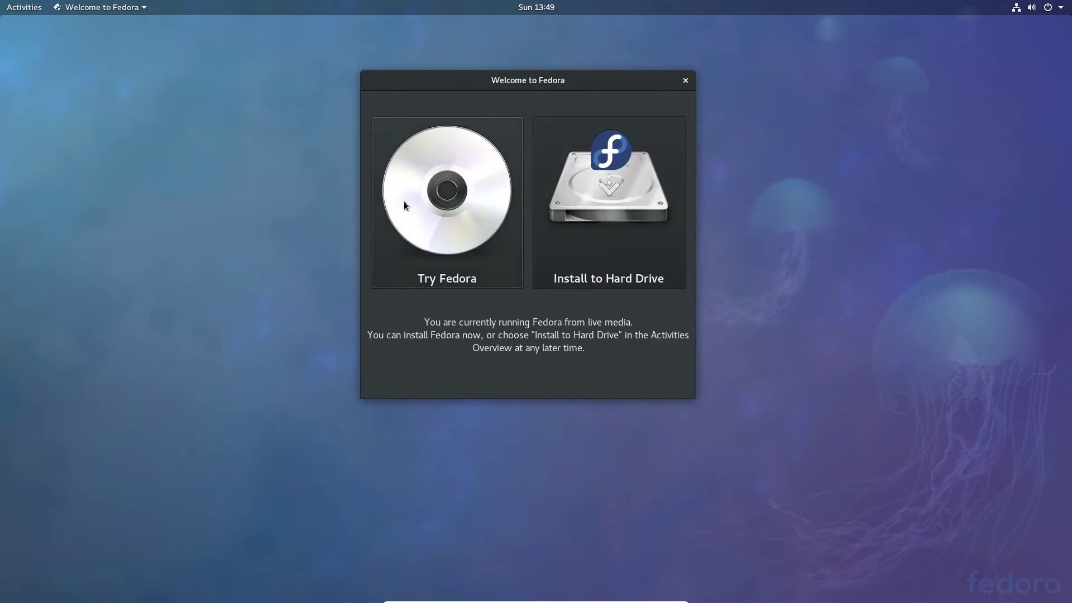
left_click(26, 11)
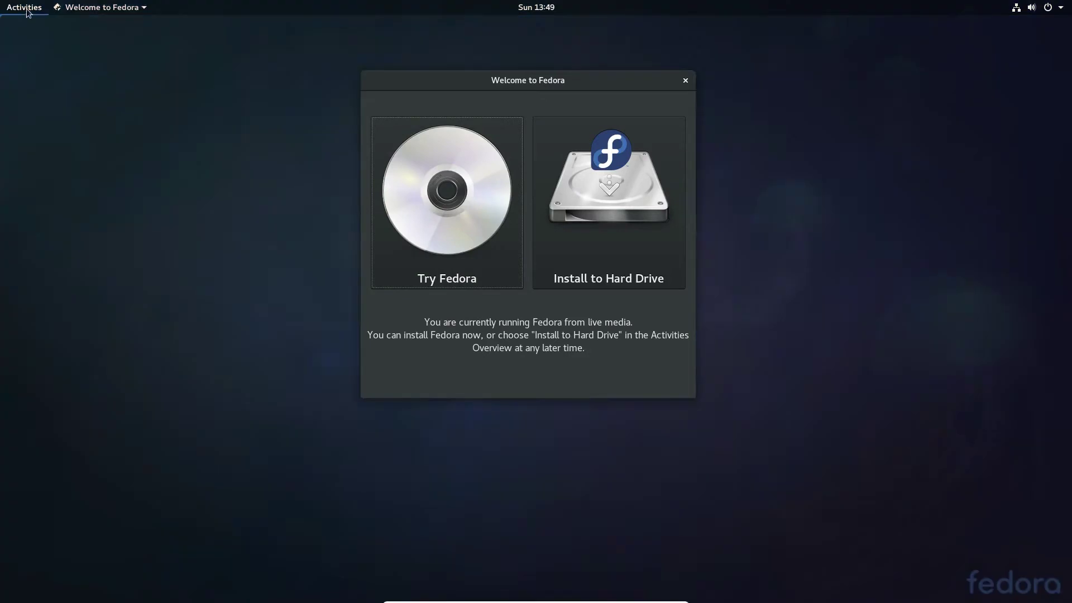
left_click(27, 11)
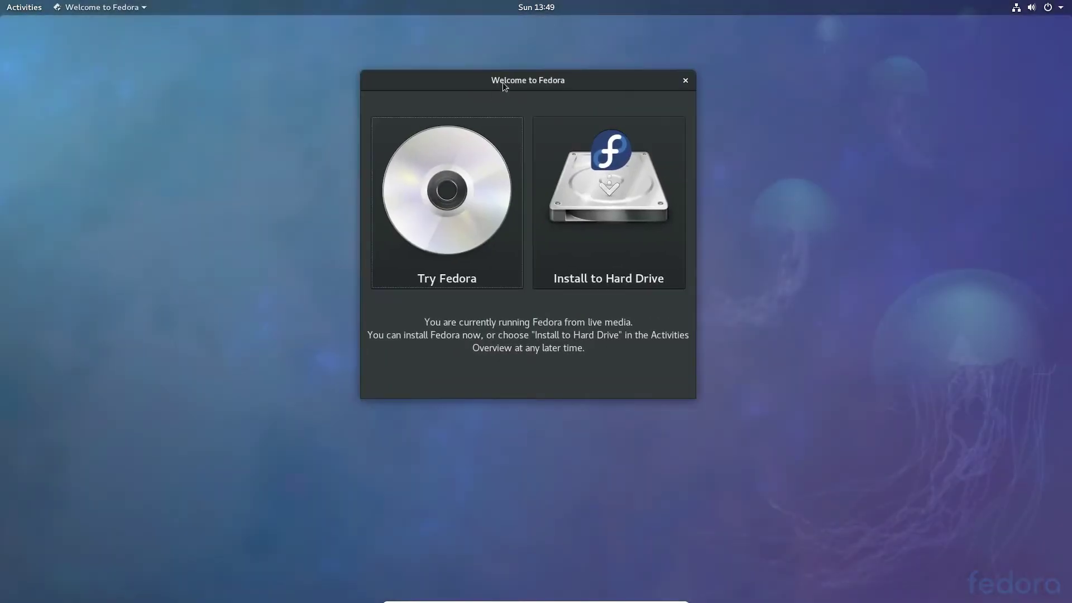
left_click_drag(502, 82, 522, 96)
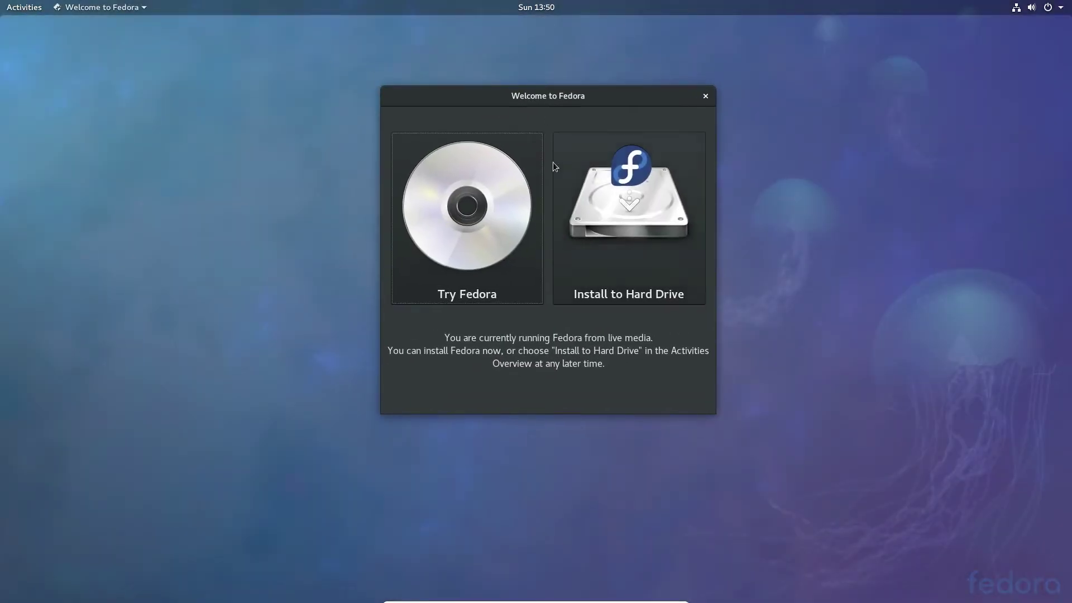
left_click(606, 159)
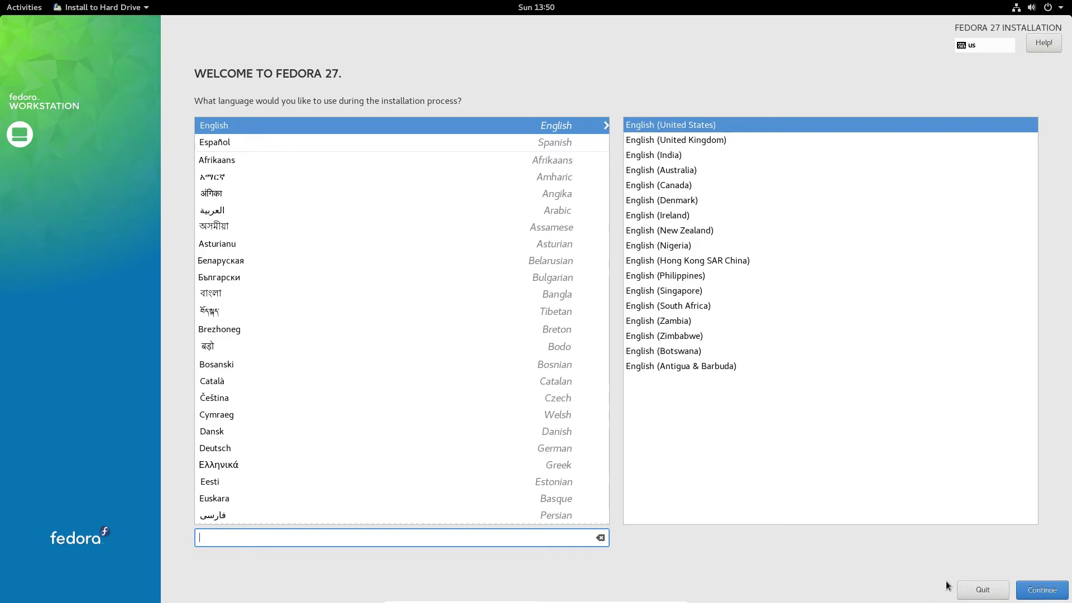
Step: Keep English (United States) as the installation language and continue to the summary
left_click(1044, 595)
left_click(1043, 593)
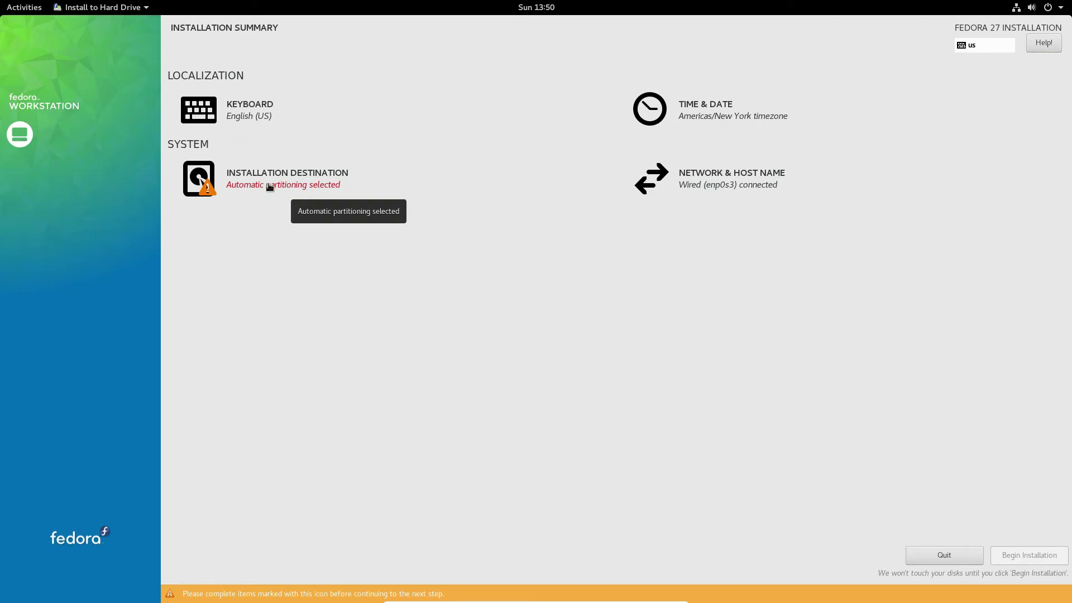
Step: Accept automatic partitioning on the ATA VBOX HARDDISK installation destination
left_click(263, 180)
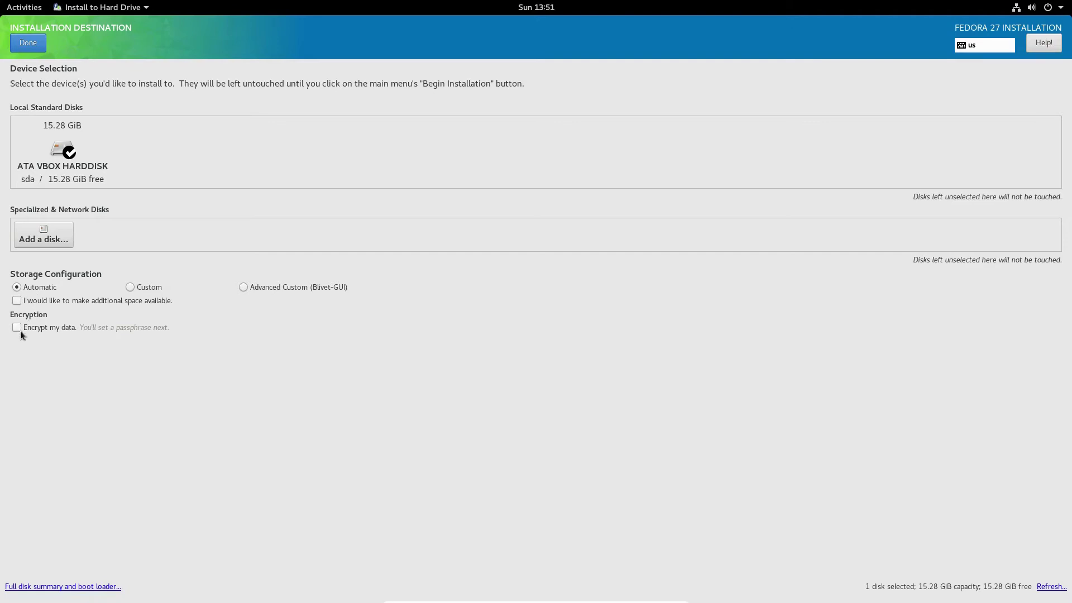
left_click(35, 42)
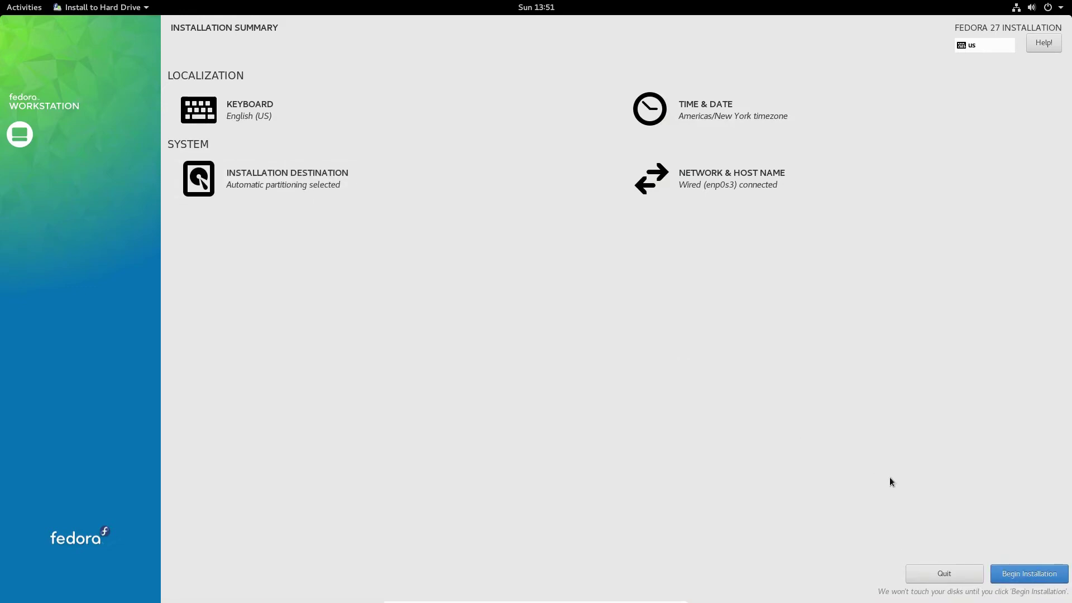
Step: Begin the installation and set the root password
left_click(1062, 569)
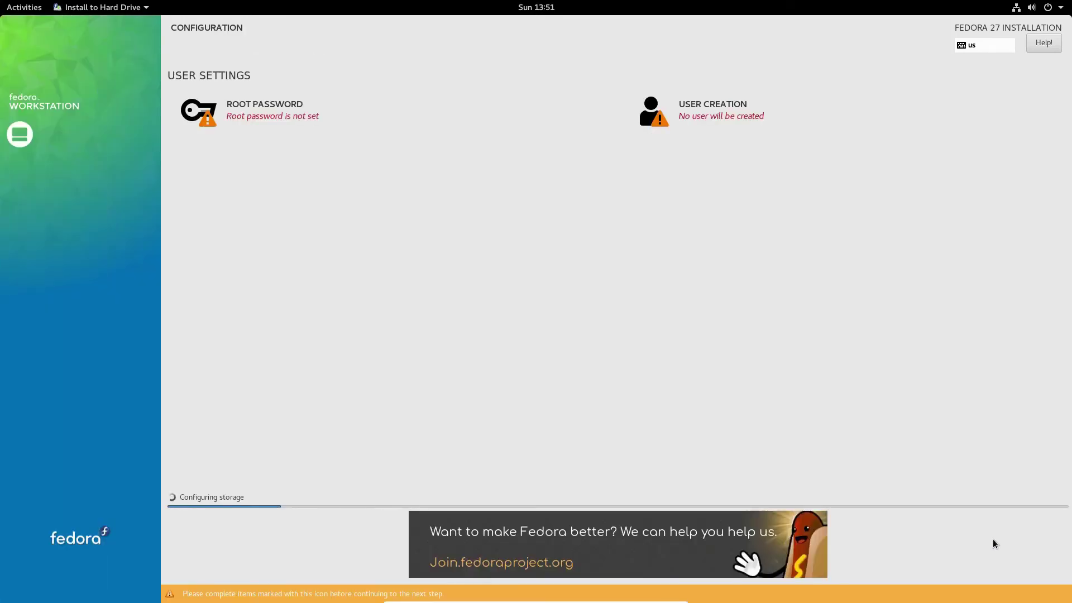
left_click(269, 115)
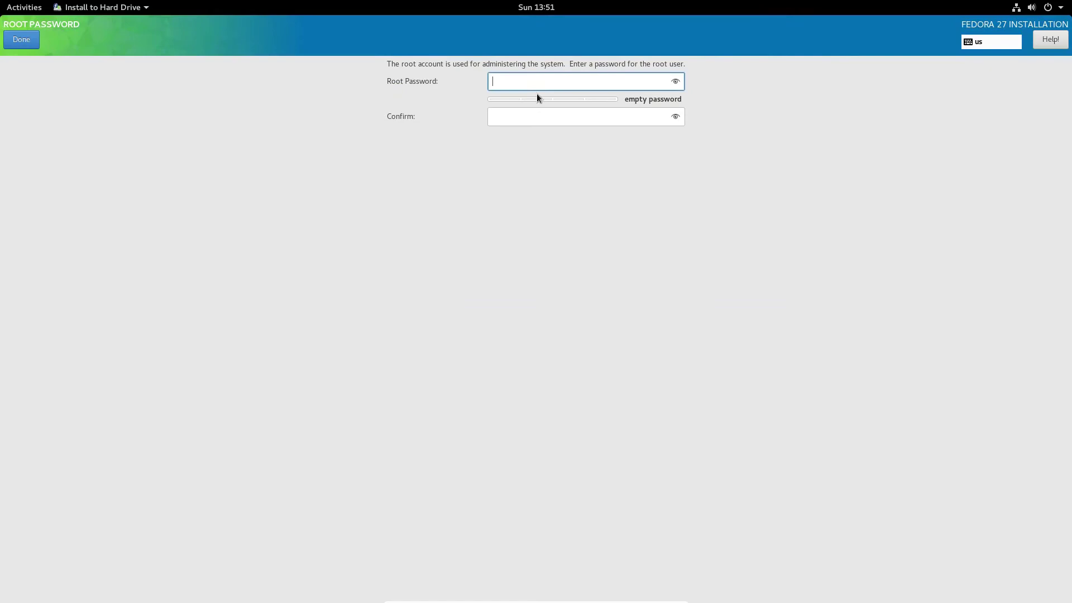
type("••••••••")
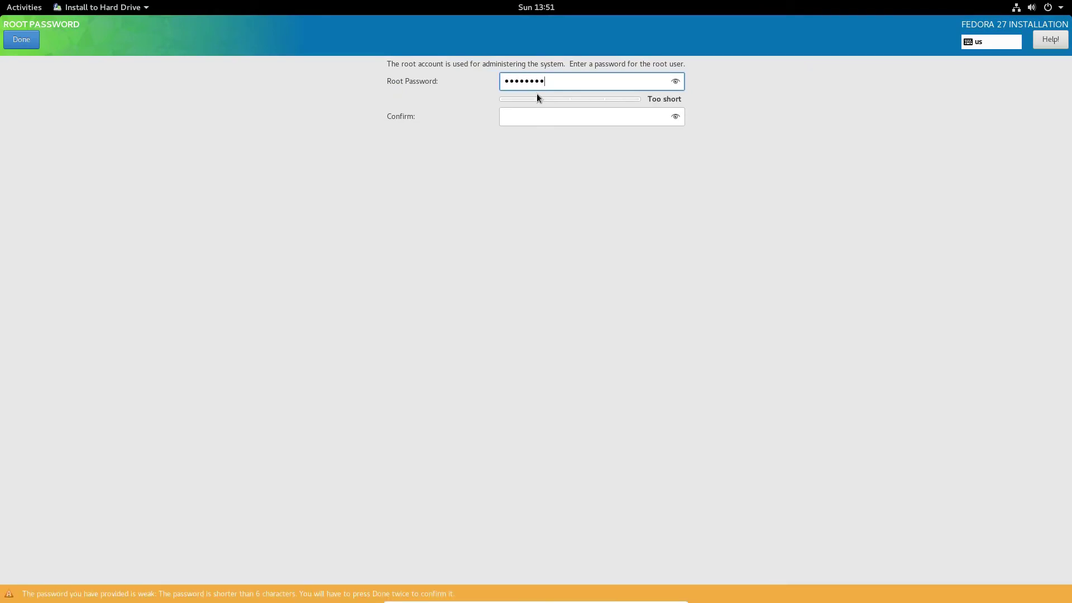
type("••••••")
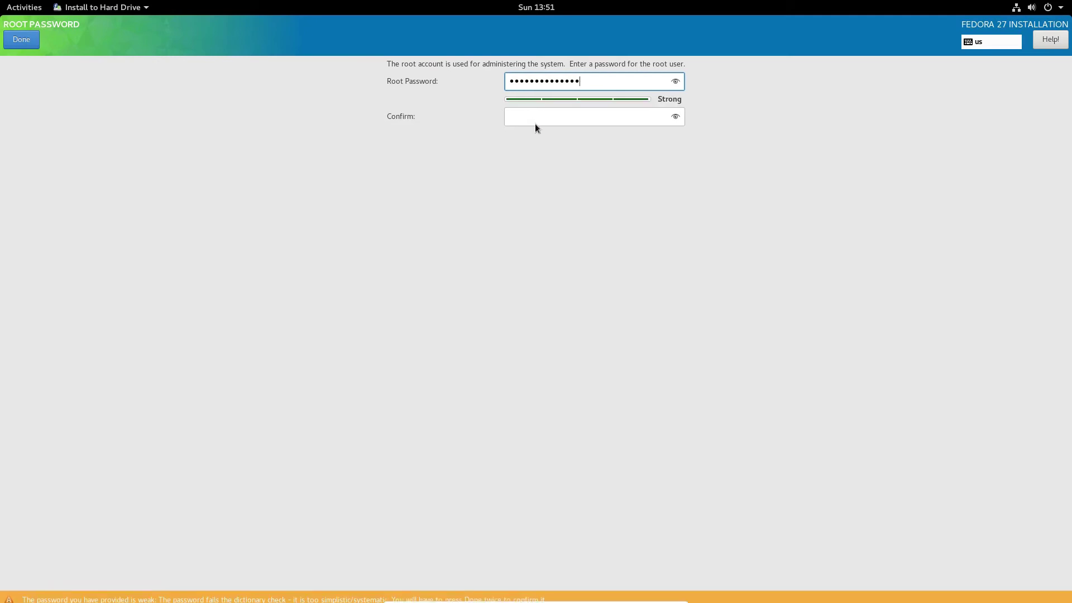
key("F12")
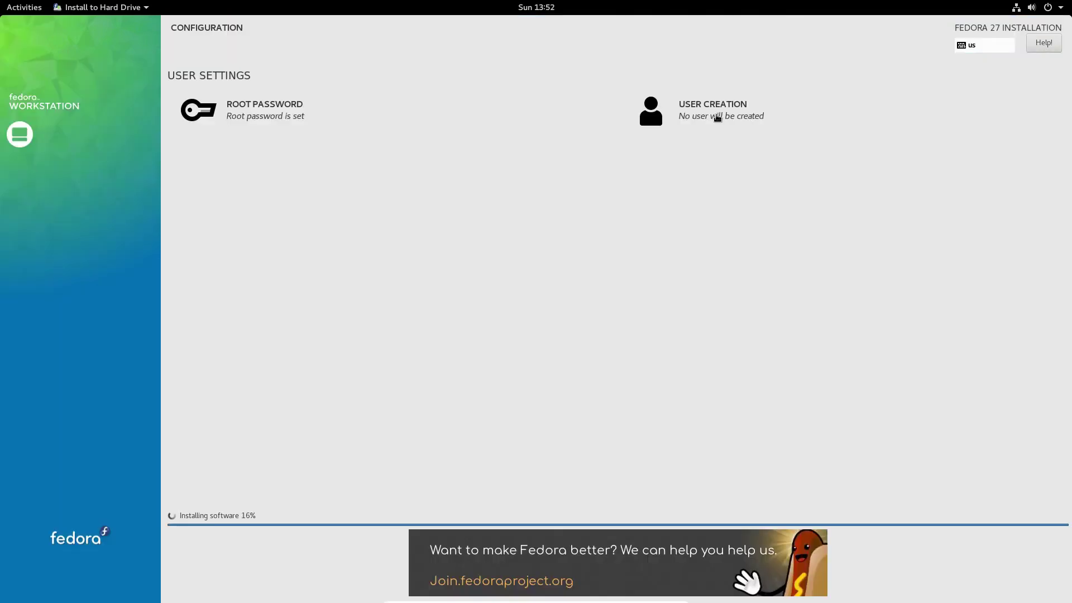
Step: Create an administrator user with the person's full name and a confirmed account password
left_click(718, 117)
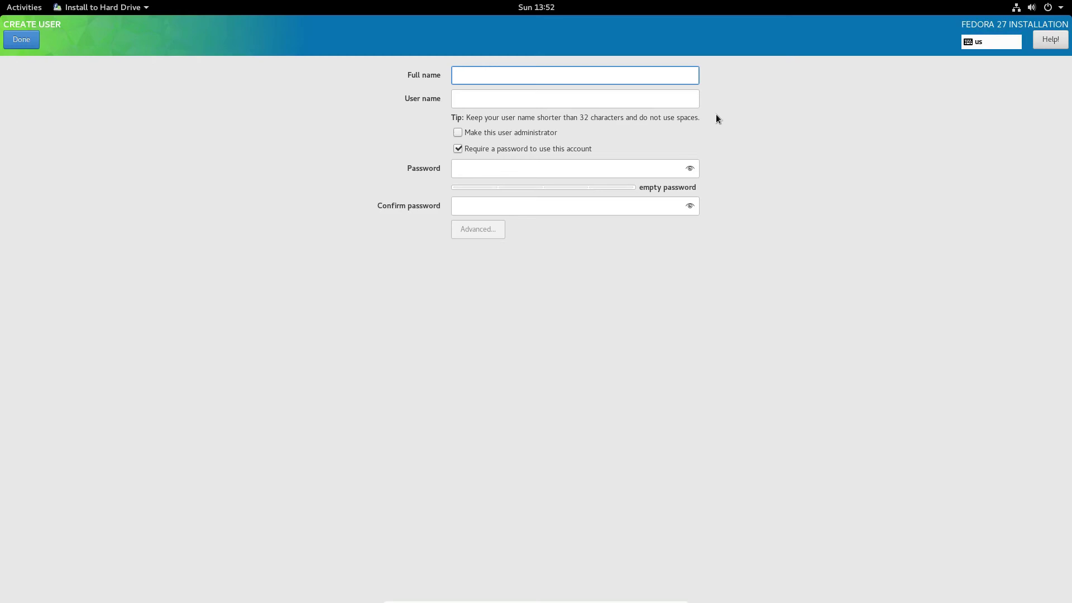
type("Derrik D")
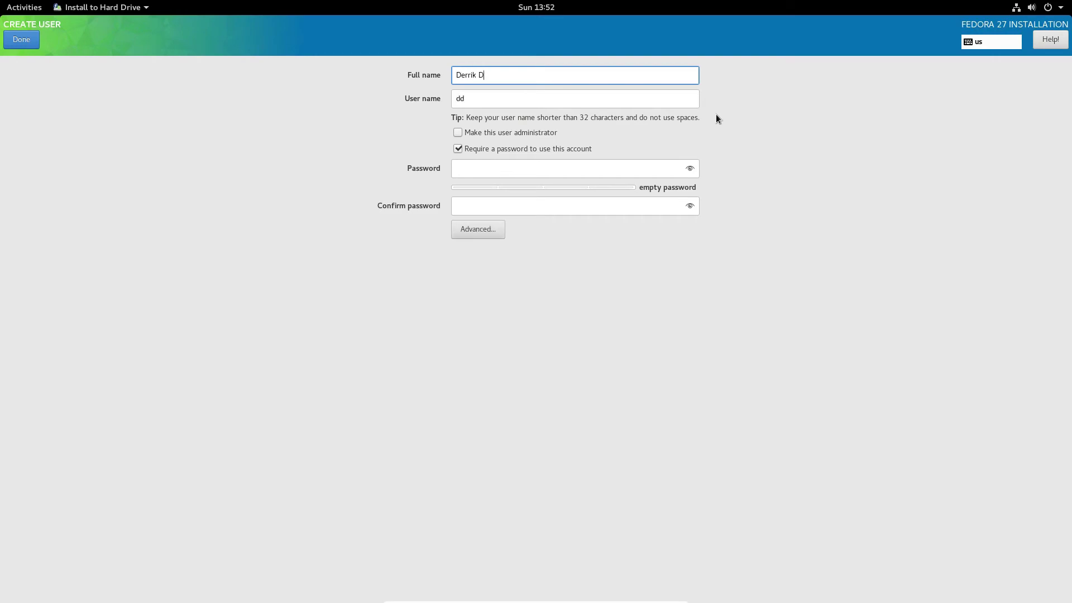
type("iener")
key("Tab")
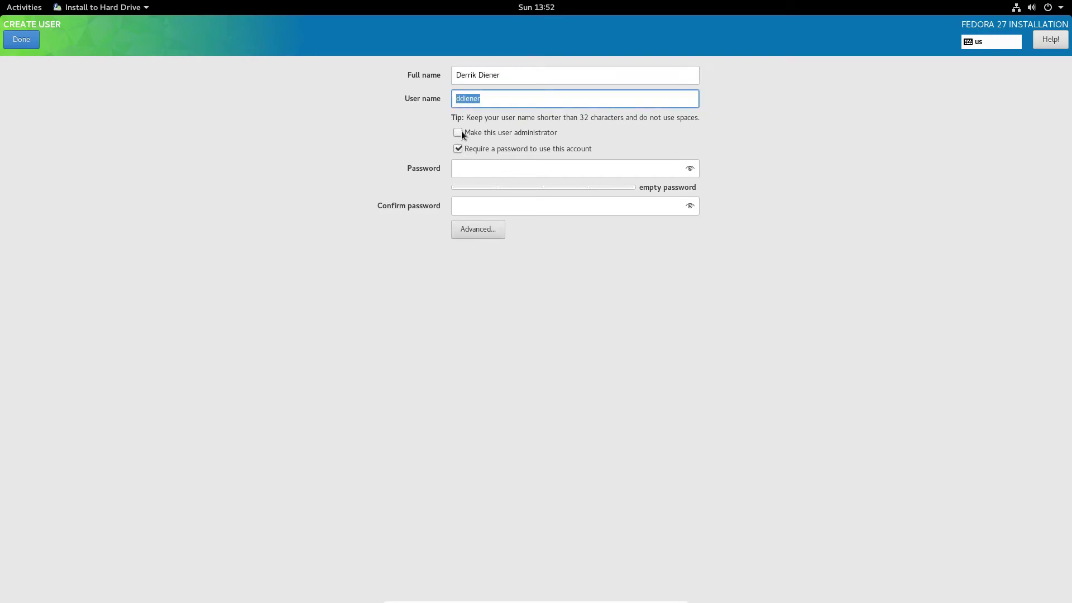
left_click(461, 134)
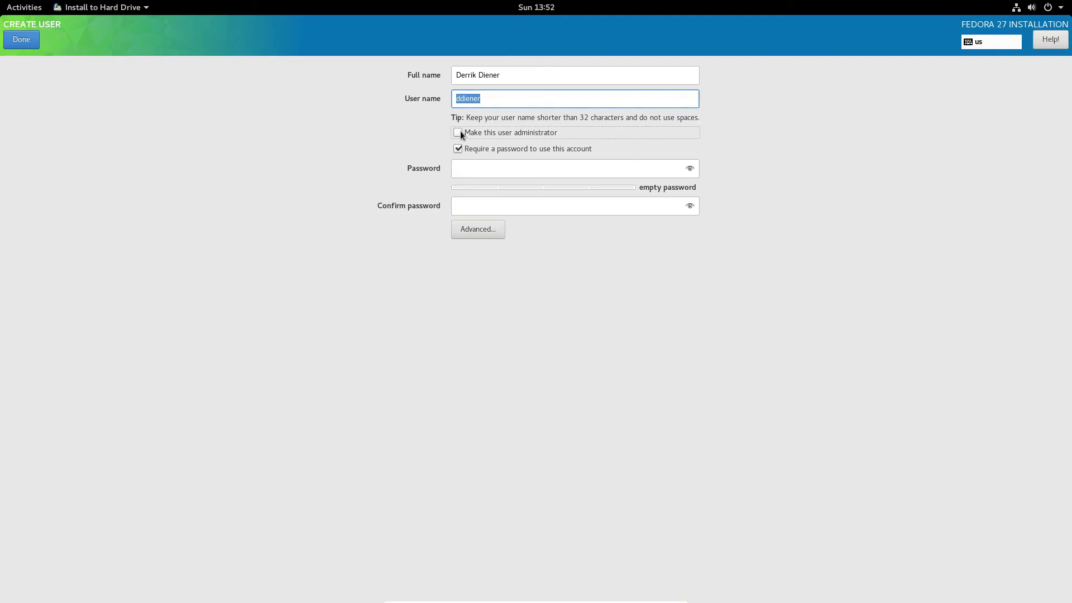
left_click(467, 168)
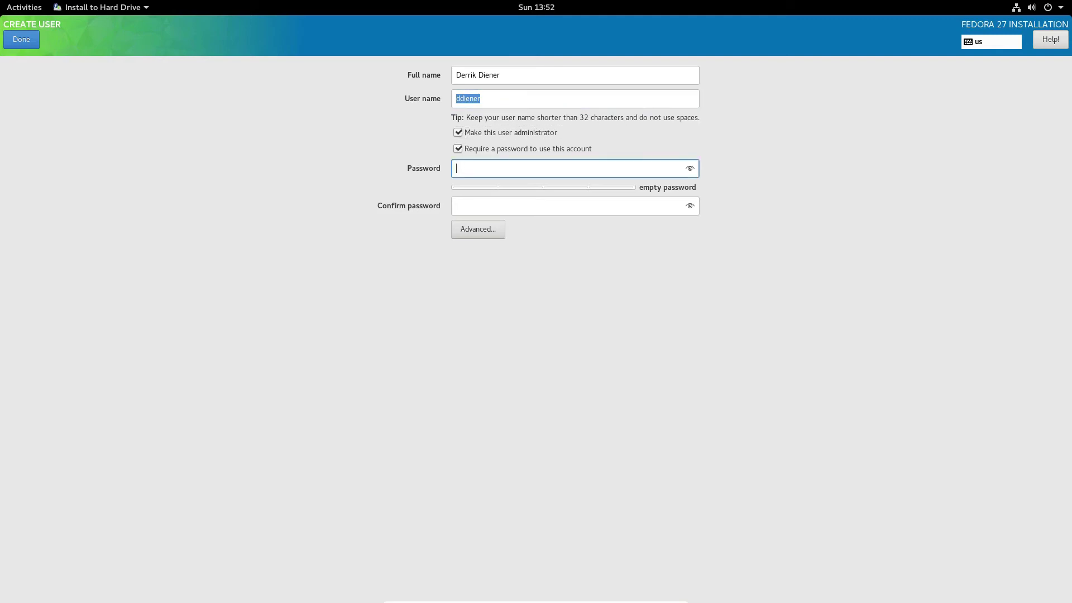
type("••••••••••••")
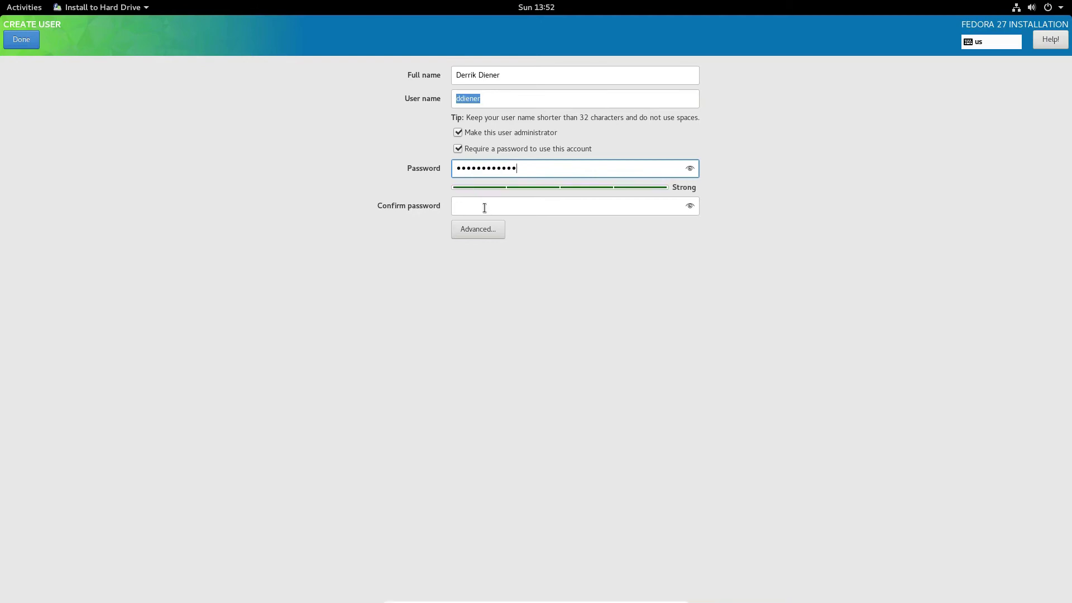
left_click(484, 206)
type("••••••••••••")
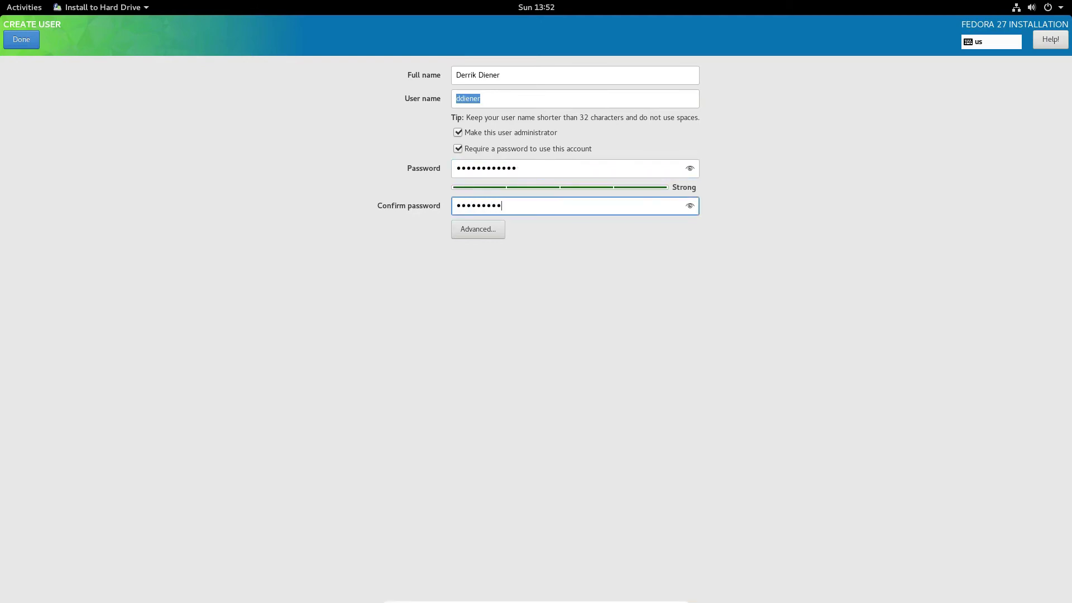
left_click(31, 39)
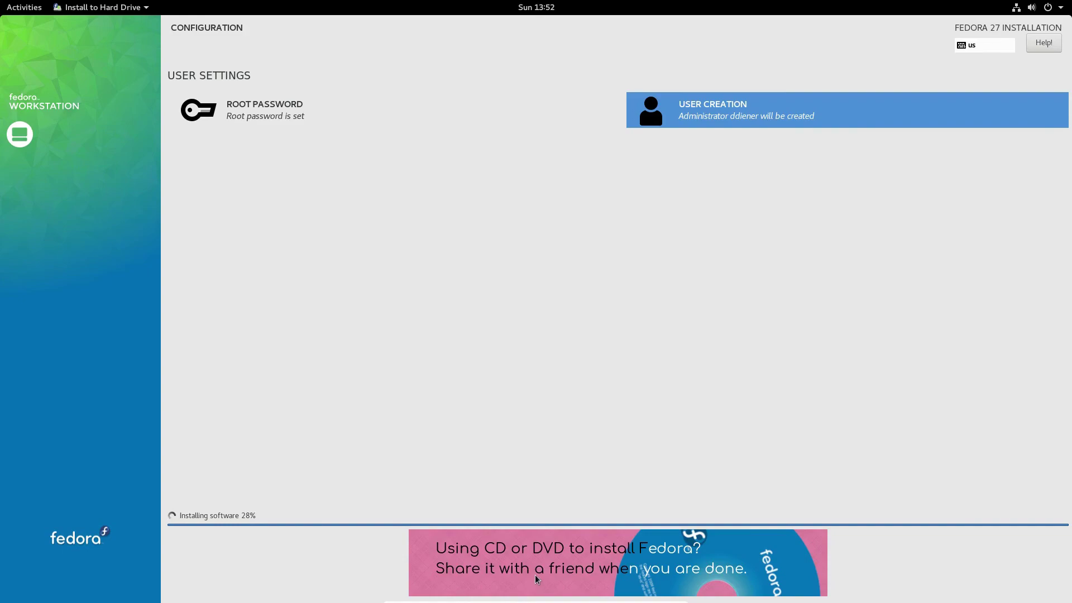
Step: Return to the installer window once it reports the installation Complete
key("alt+Tab")
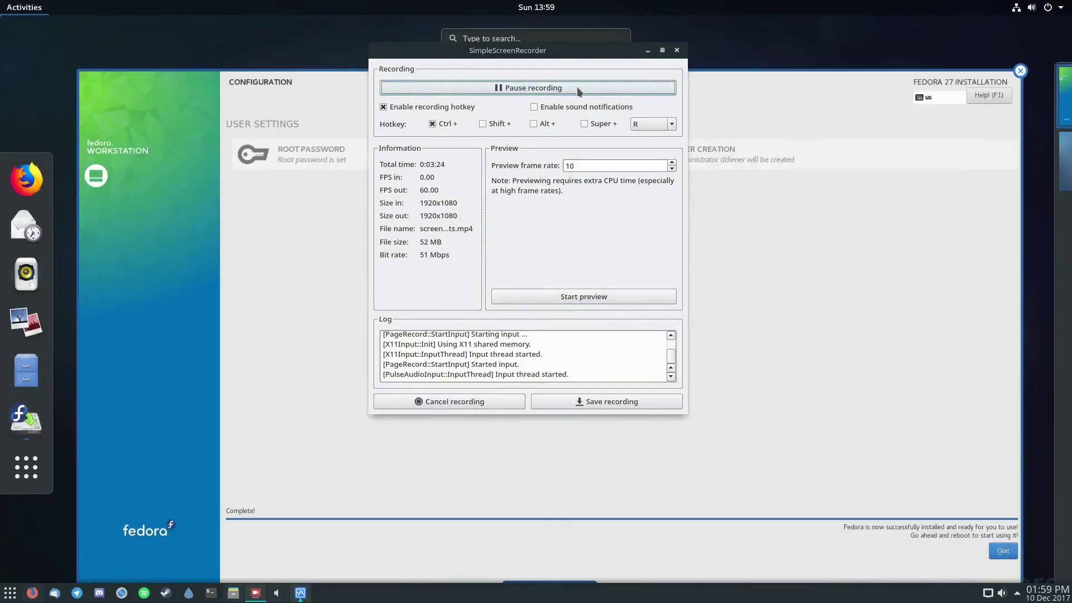
left_click(857, 280)
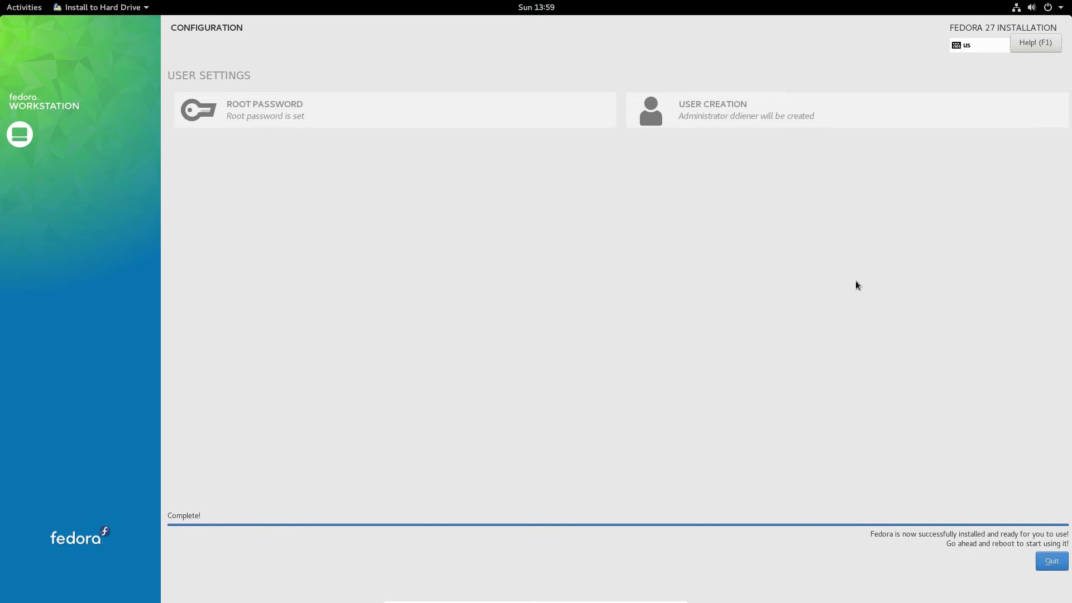
Step: Quit the installer and restart the live system from the top-right power menu
left_click(1052, 560)
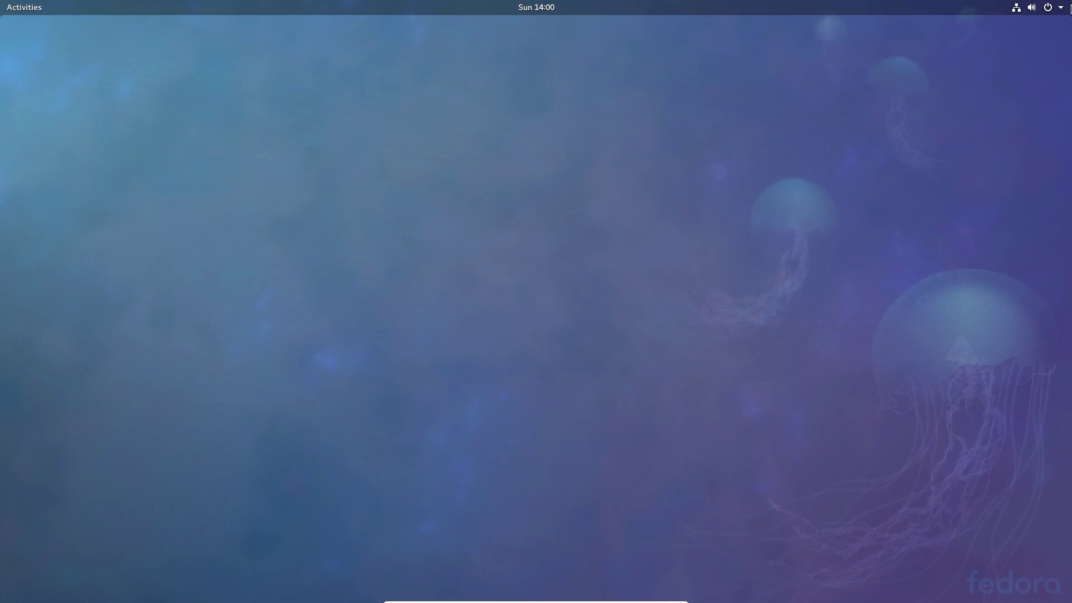
left_click(1052, 7)
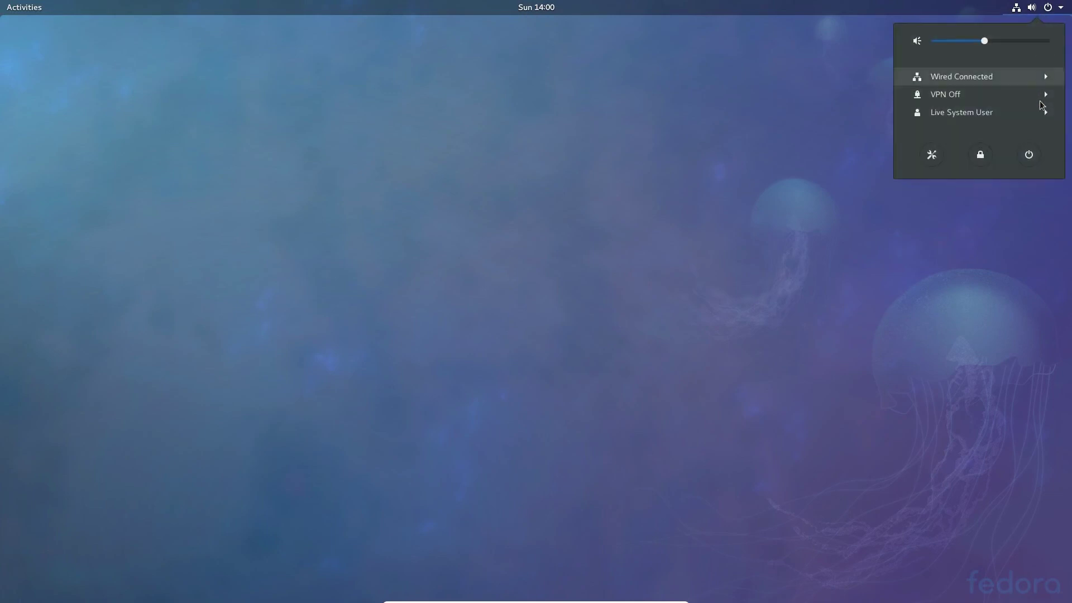
left_click(1032, 155)
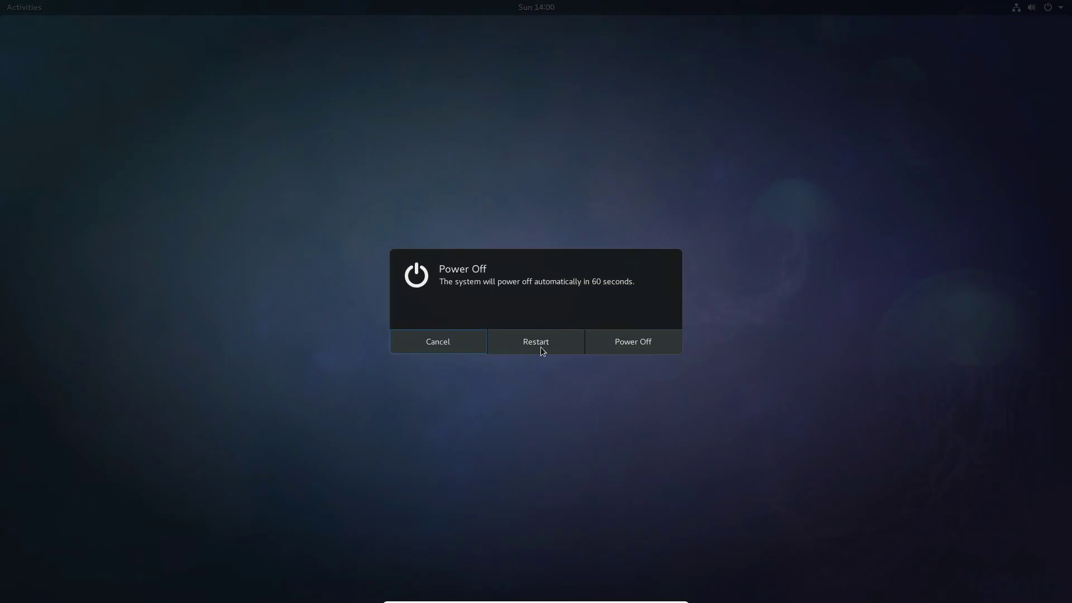
left_click(540, 348)
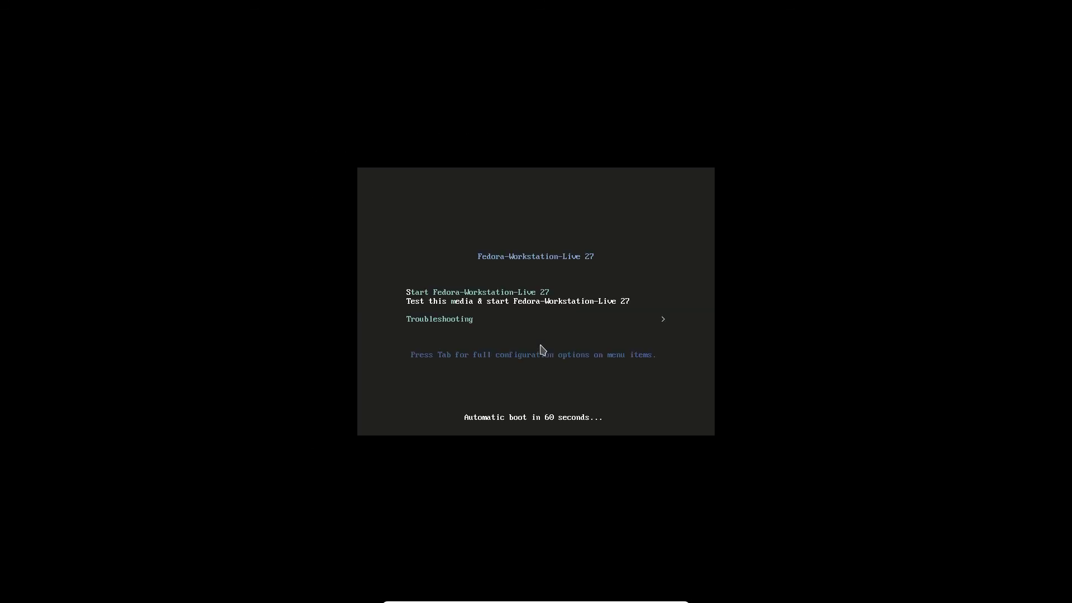
Step: Halt the boot countdown, leaving Start Fedora-Workstation-Live 27 highlighted
key("Up")
key("Down")
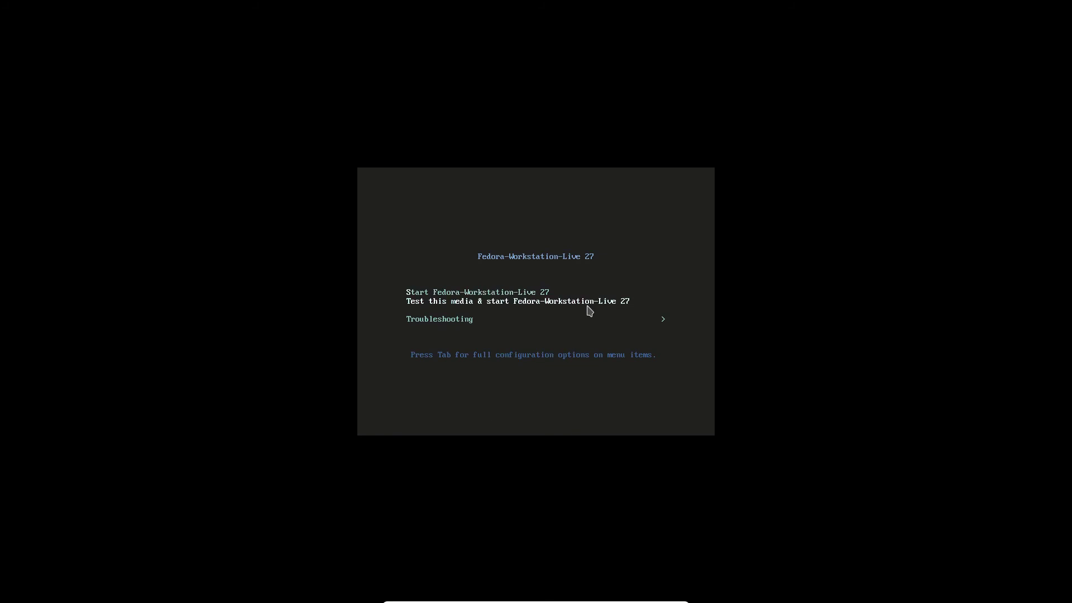
key("Down")
key("Up")
key("Up")
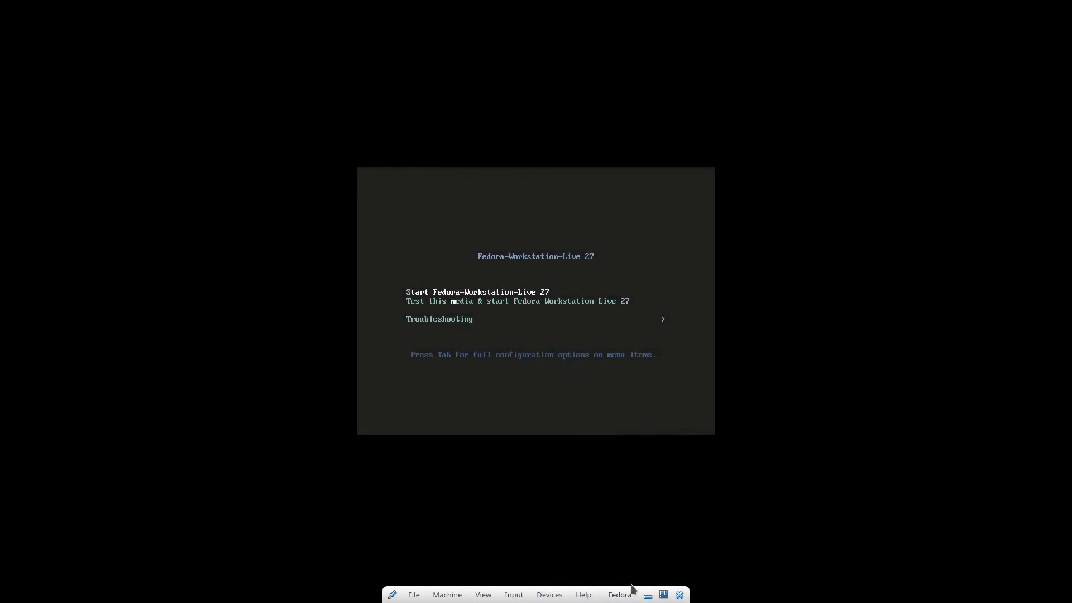
Step: Force-eject the live ISO from the virtual optical drive, then reset the machine
left_click(550, 595)
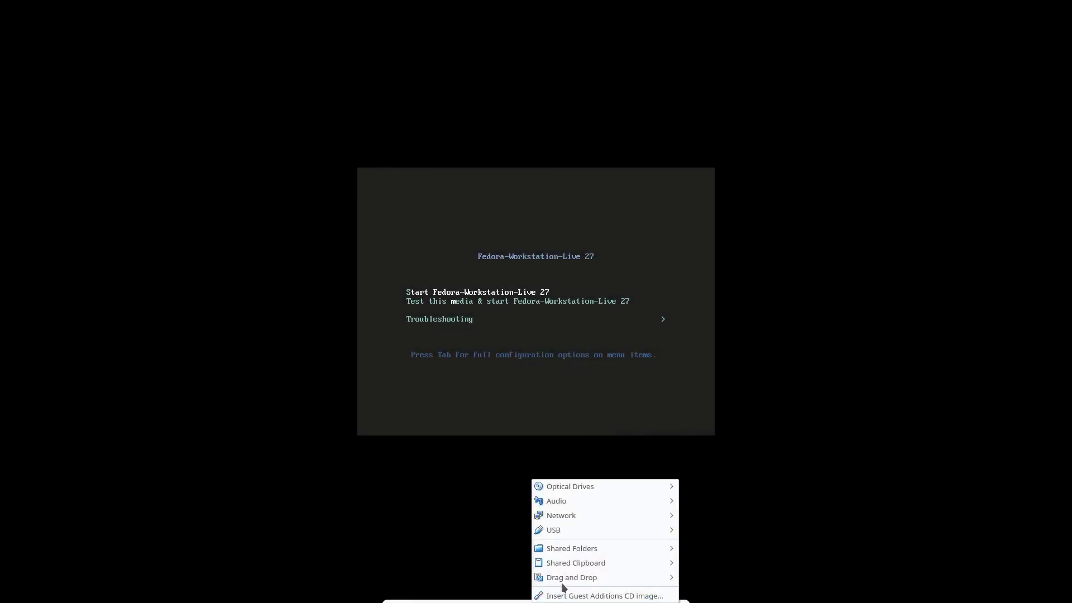
mouse_move(592, 488)
left_click(753, 523)
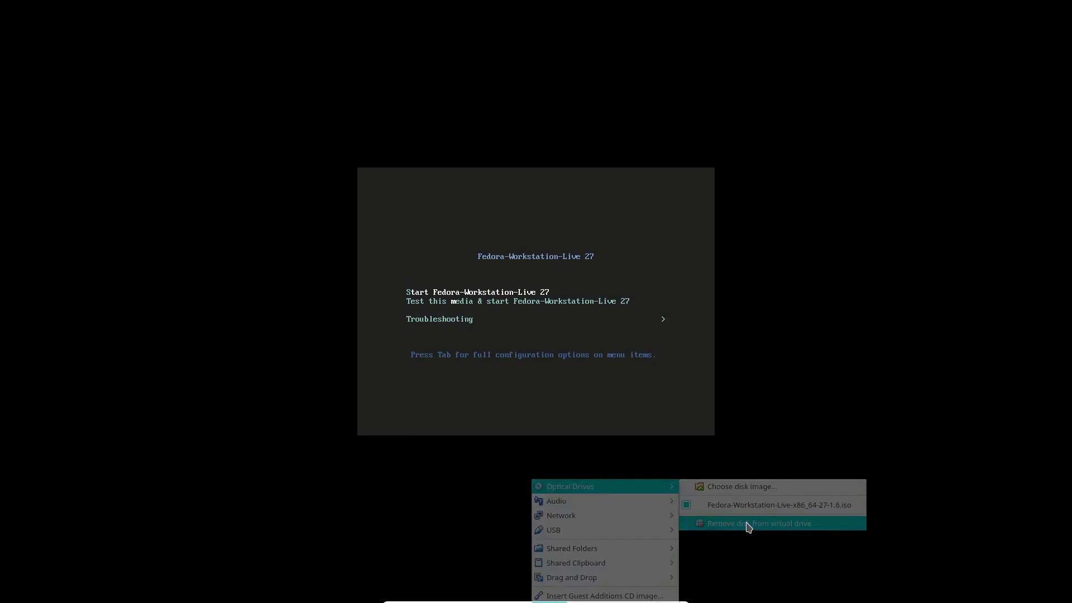
left_click(508, 344)
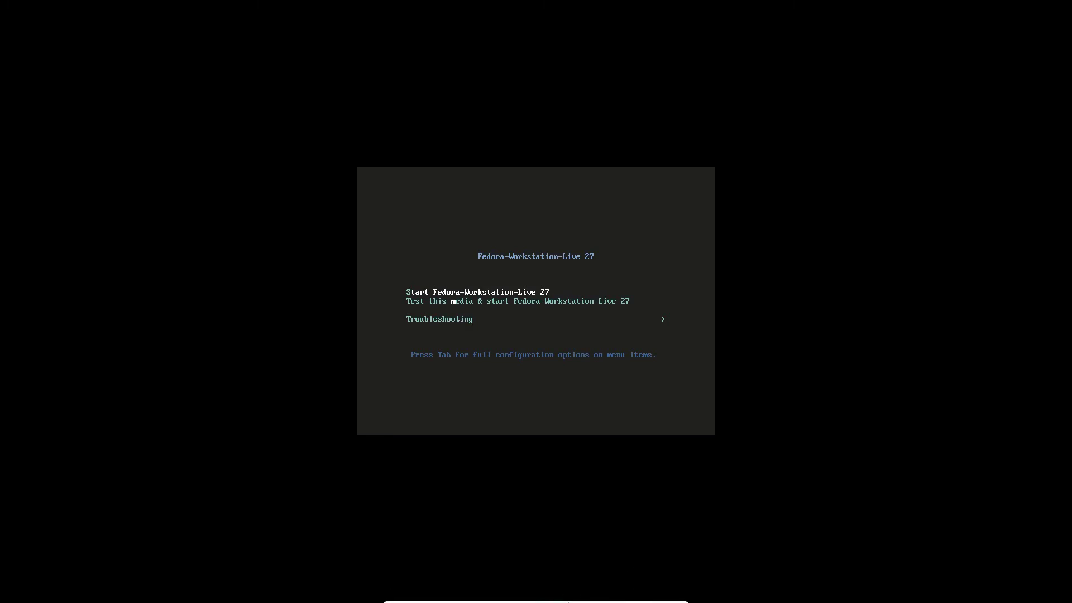
mouse_move(447, 598)
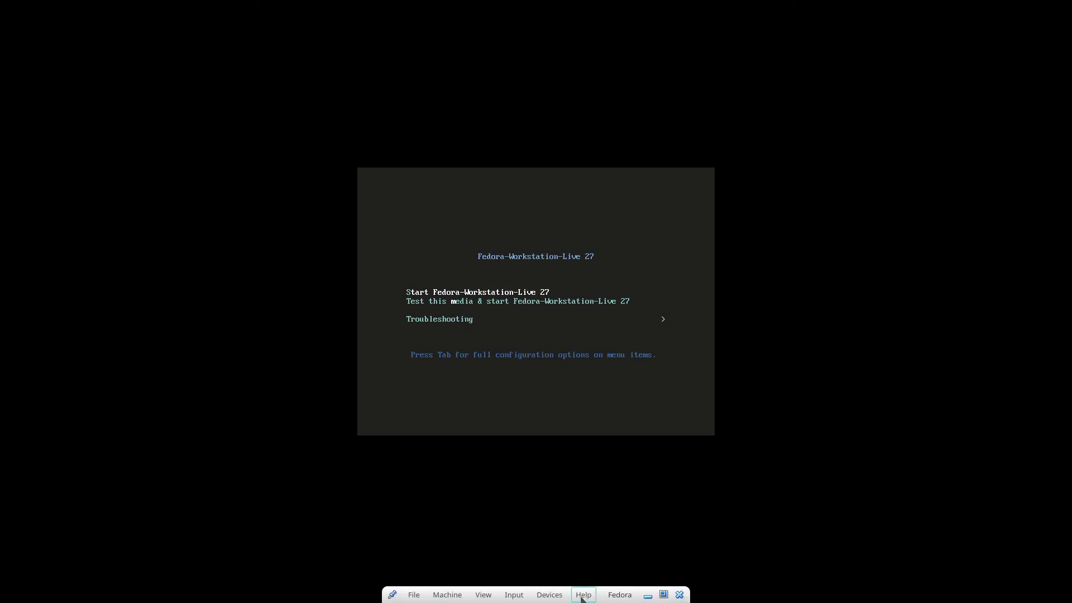
left_click(447, 595)
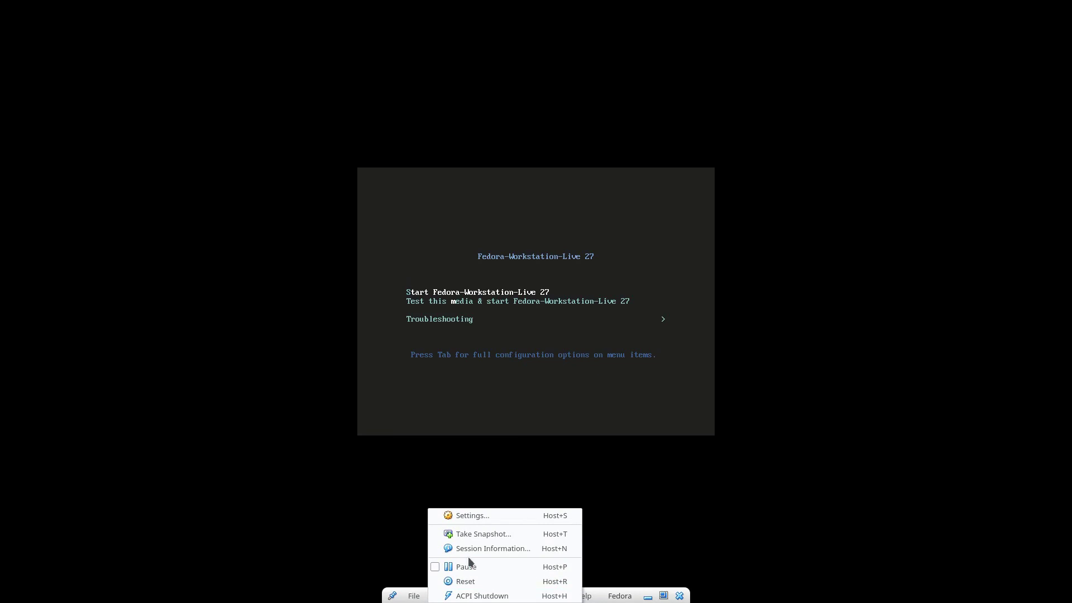